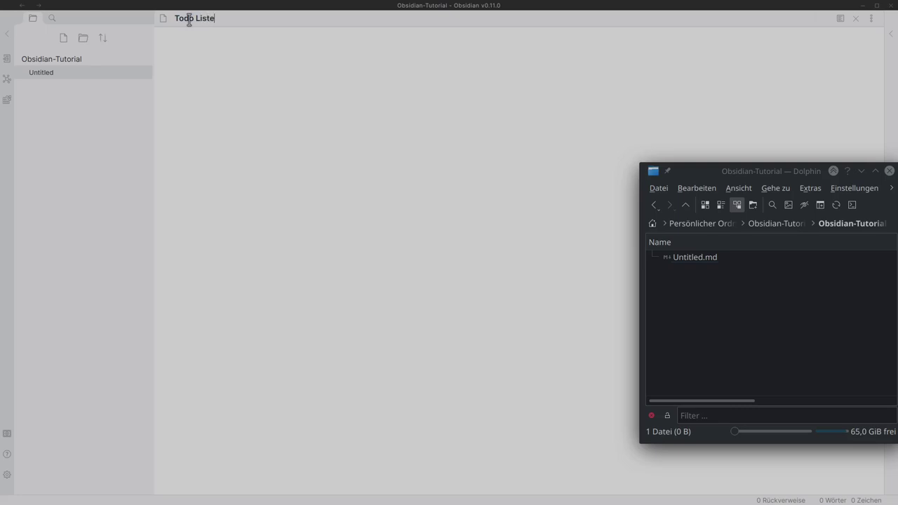
- Apply the name Todo Liste to the new note and write Hallo as its first line
key("Return")
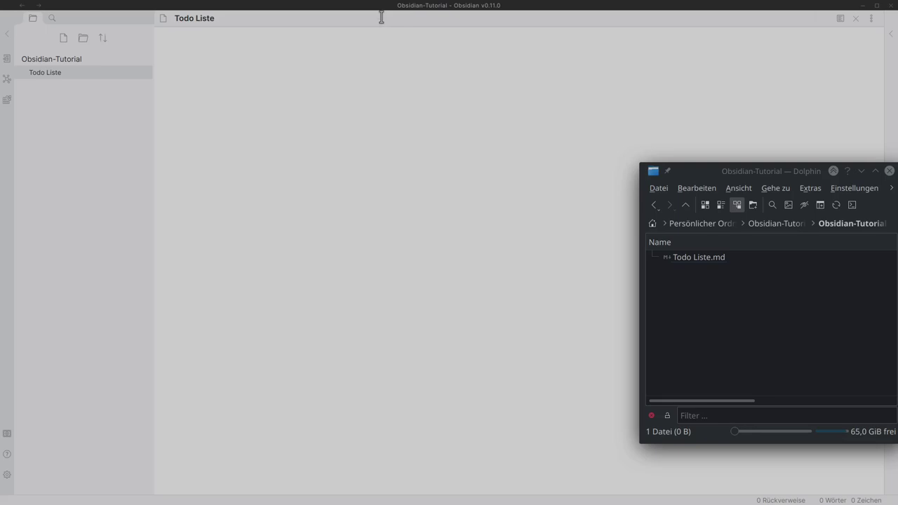
type("Hallo")
key("Return")
left_click_drag(435, 10, 345, 49)
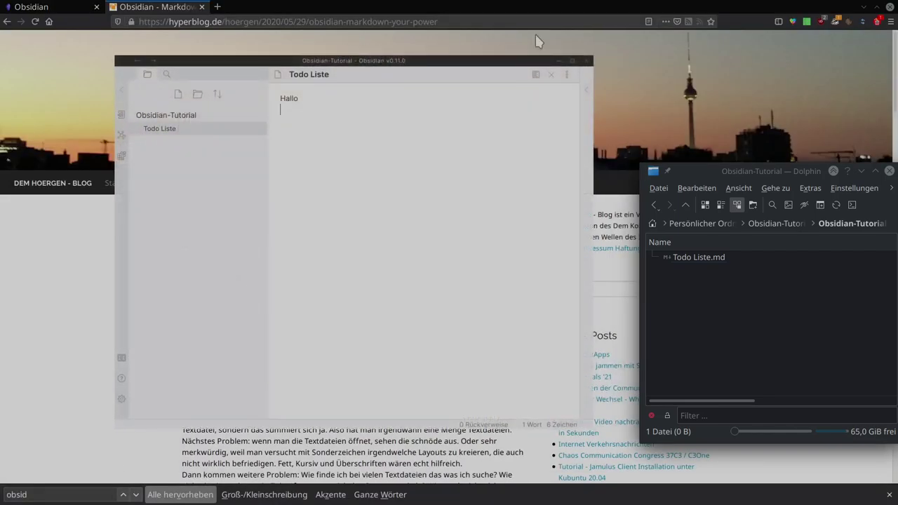
left_click(572, 61)
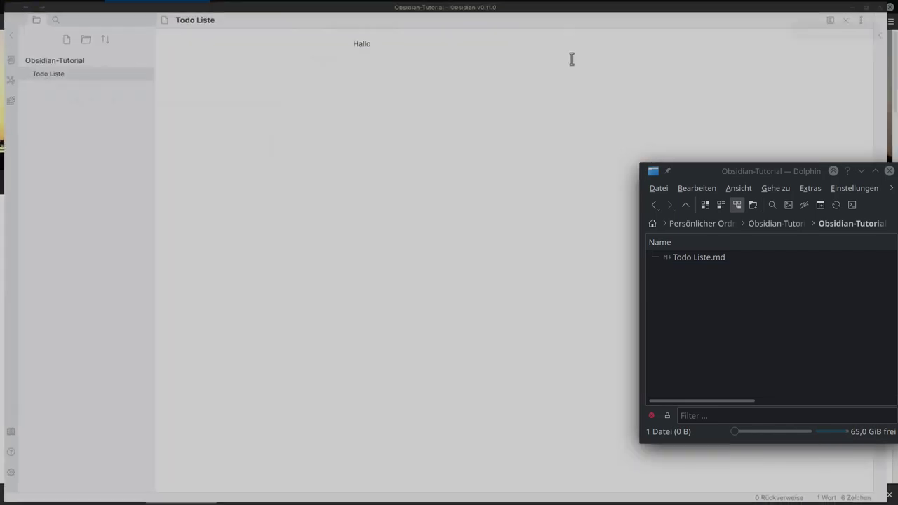
left_click_drag(411, 6, 274, 44)
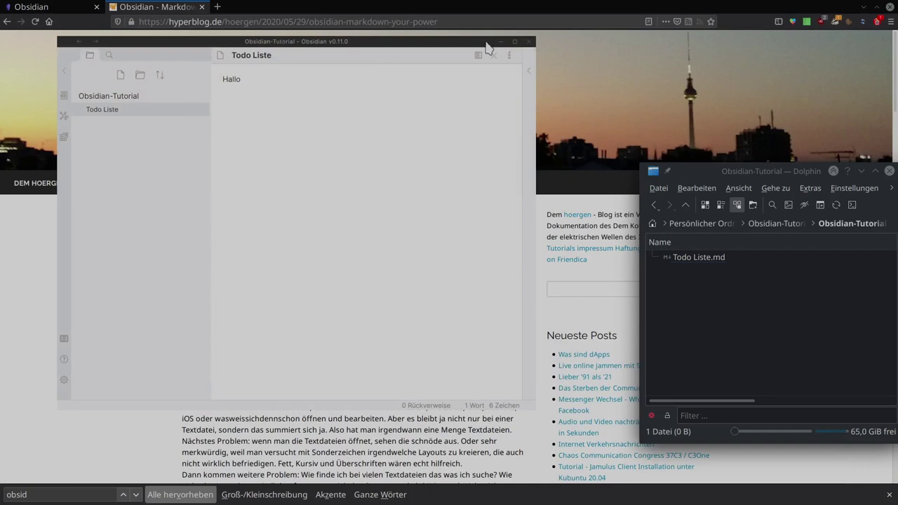
left_click(516, 44)
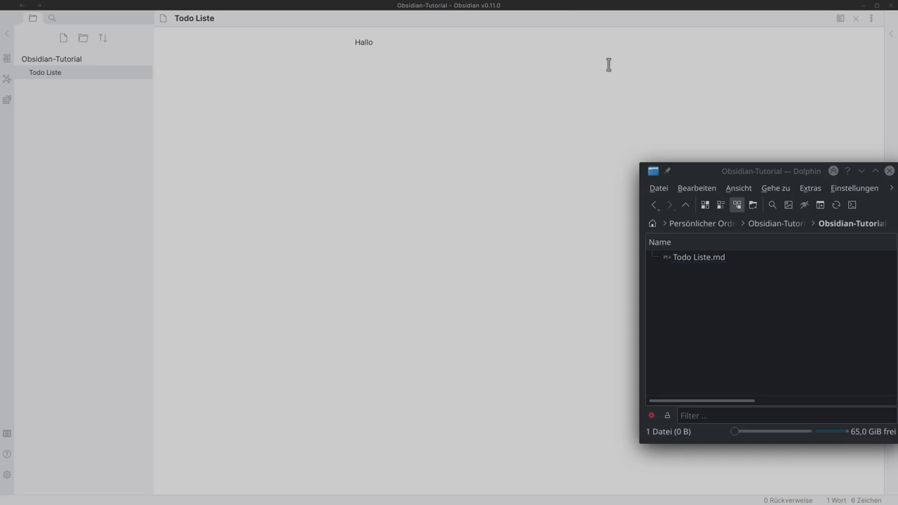
- Open the settings and minimise the Dolphin file manager window that covers them
left_click(6, 480)
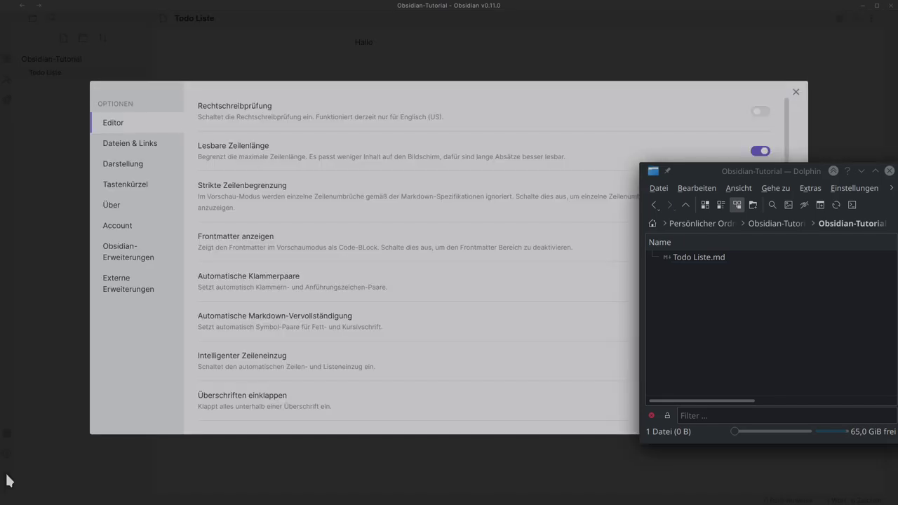
left_click(862, 171)
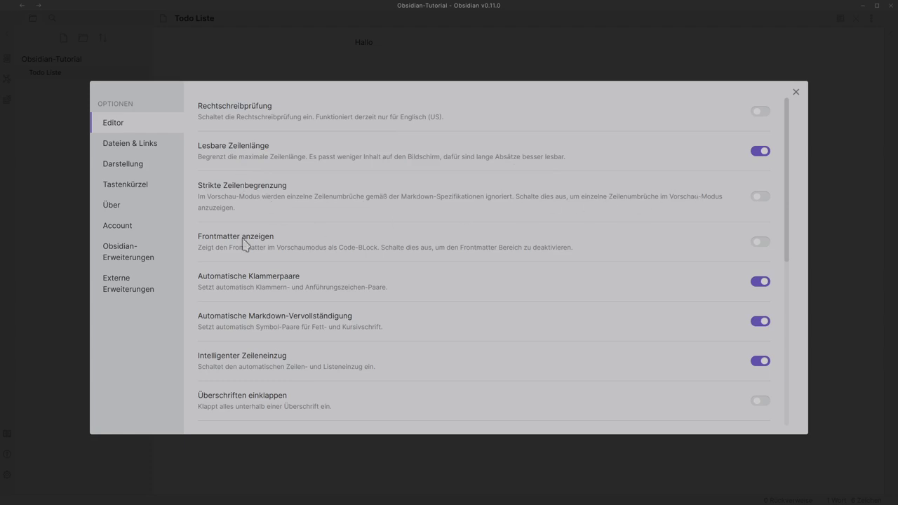
- In the editor settings, keep Editor as the Standardansicht, turn on Zeige Zeilennummern, and review the remaining options
scroll(335, 284, "down", 1)
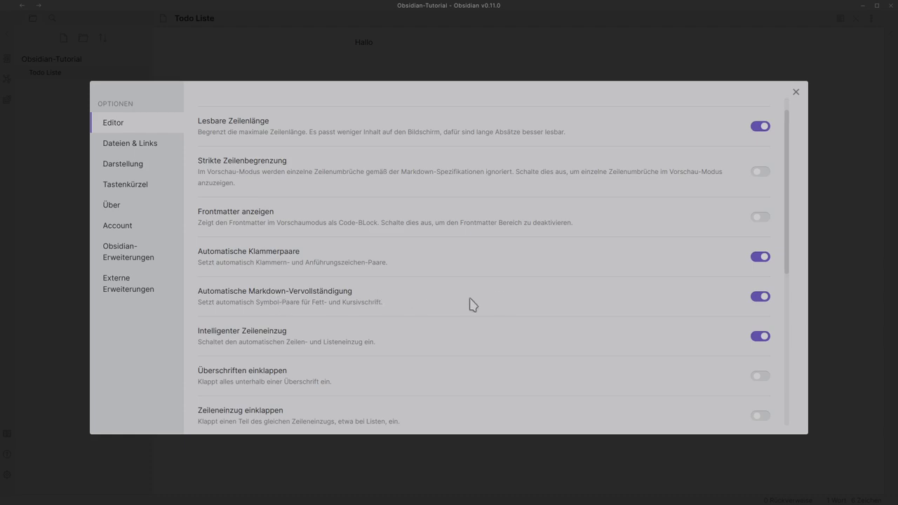
scroll(369, 322, "down", 3)
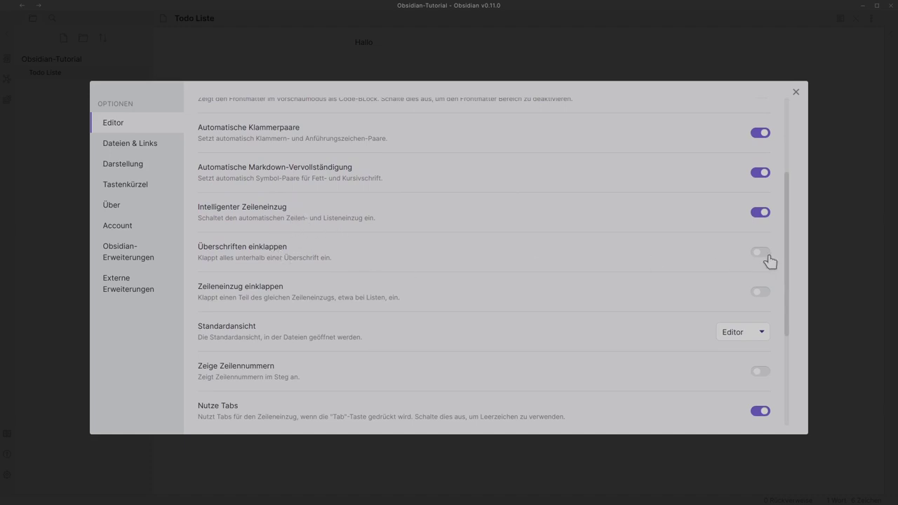
scroll(415, 315, "down", 1)
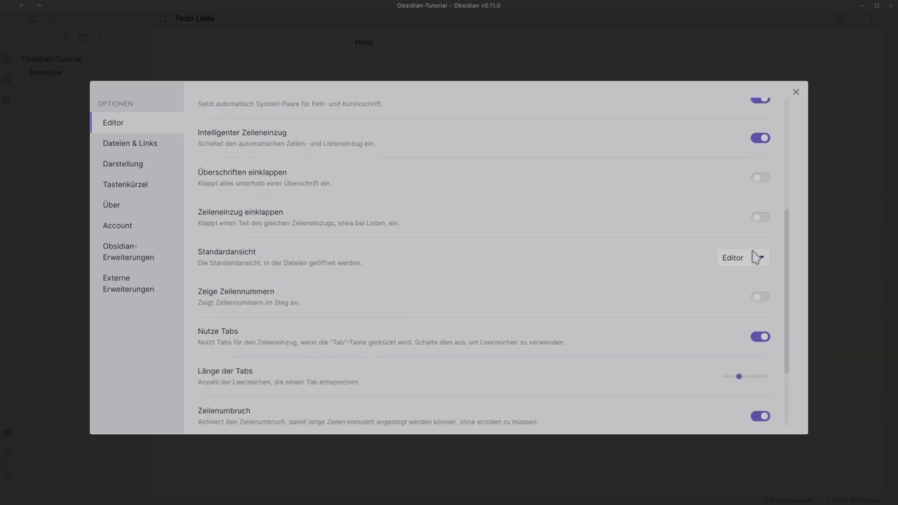
left_click(756, 258)
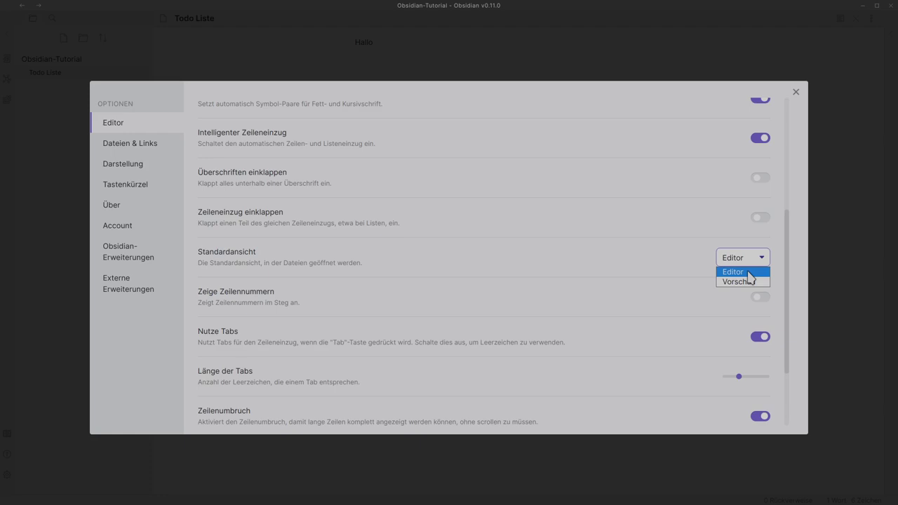
left_click(748, 275)
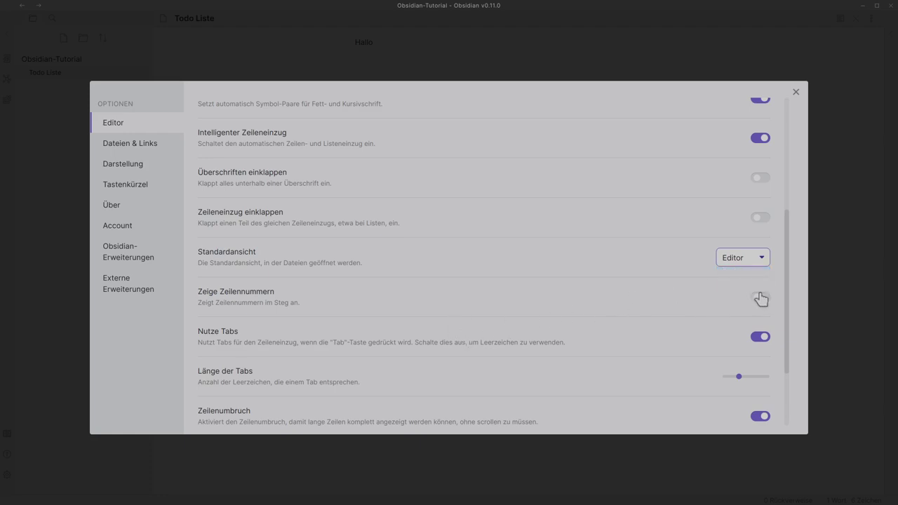
left_click(761, 298)
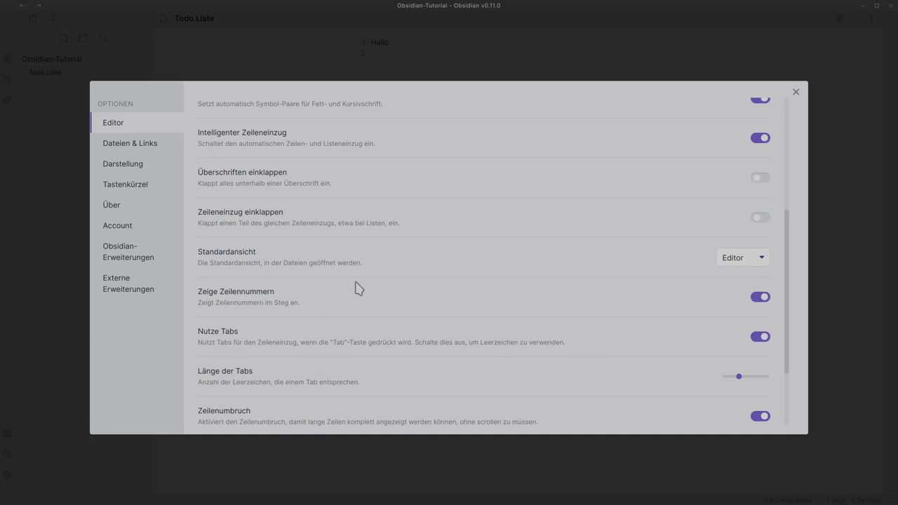
scroll(359, 287, "down", 1)
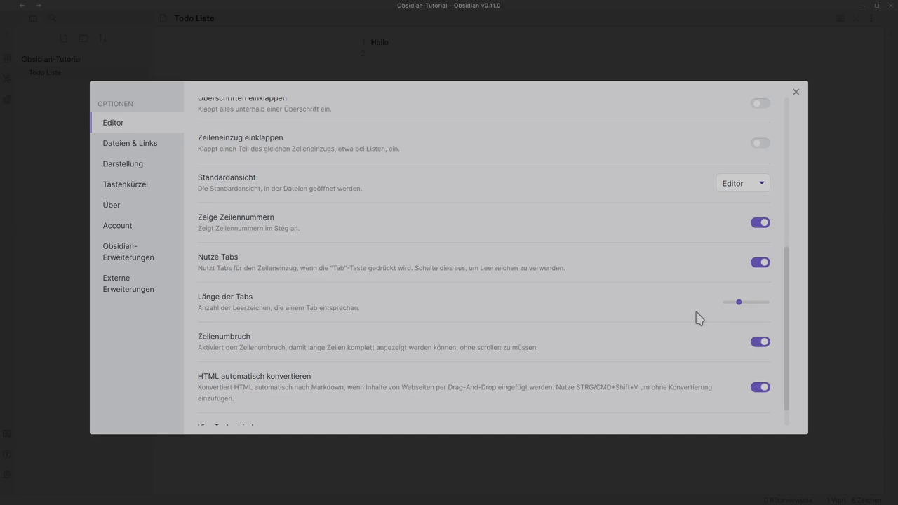
scroll(699, 318, "down", 1)
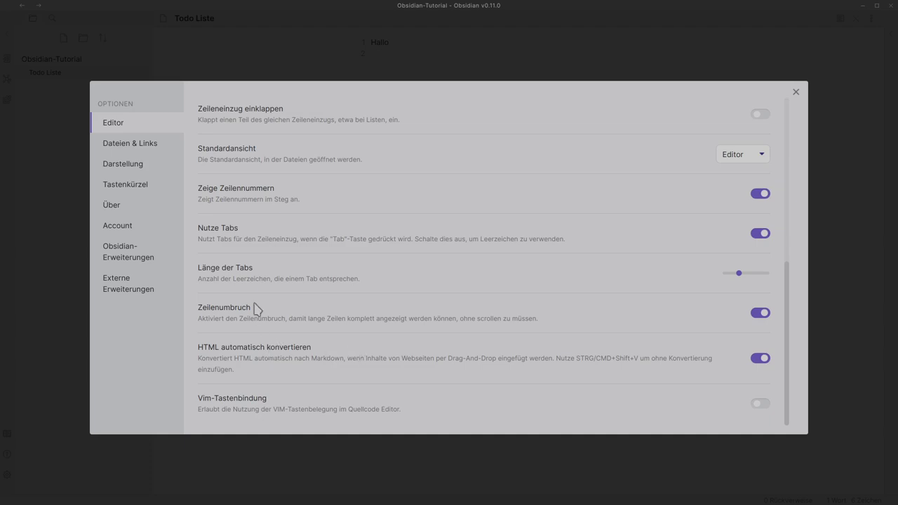
- In the Dateien & Links settings, turn on Links immer aktualisieren and check the choices for Standardordner für neue Notizen
left_click(156, 149)
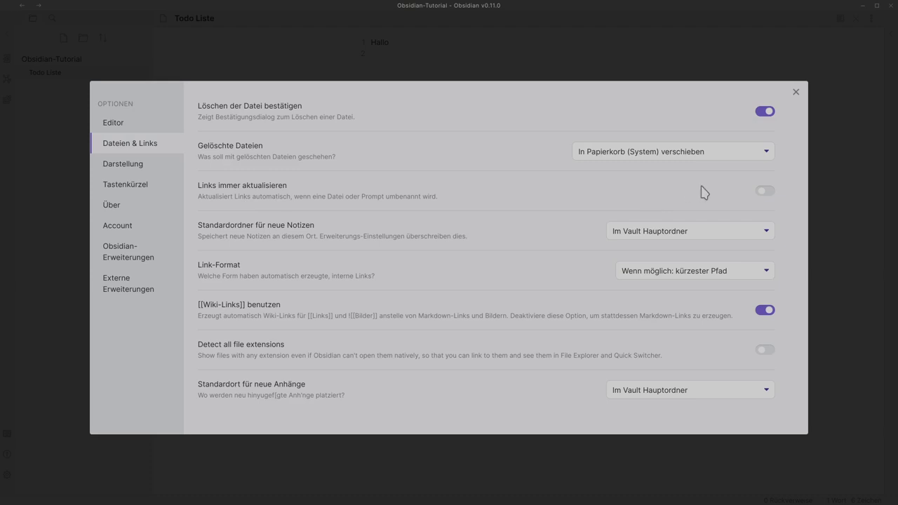
left_click(762, 192)
left_click(733, 239)
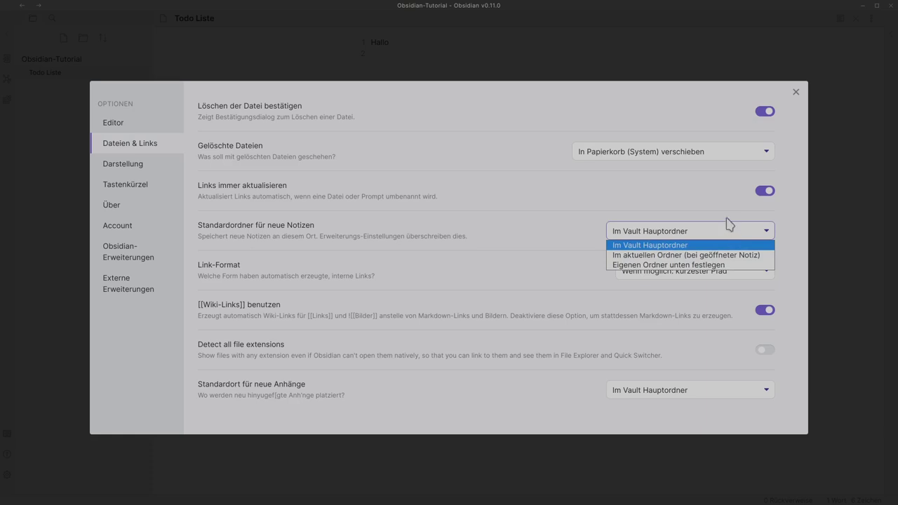
left_click(721, 210)
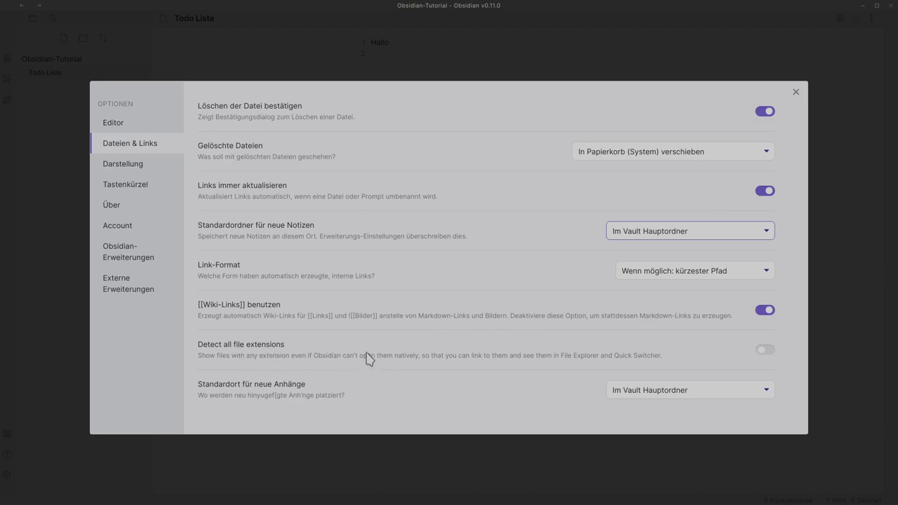
- View the choices for Standard Farbschema and Farbschema in the Darstellung settings without changing them
left_click(130, 165)
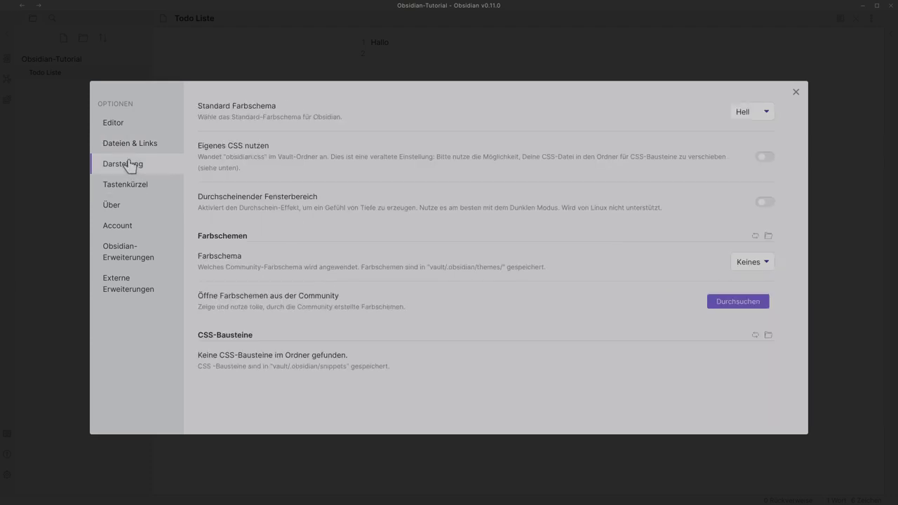
left_click(748, 115)
left_click(660, 114)
left_click(761, 267)
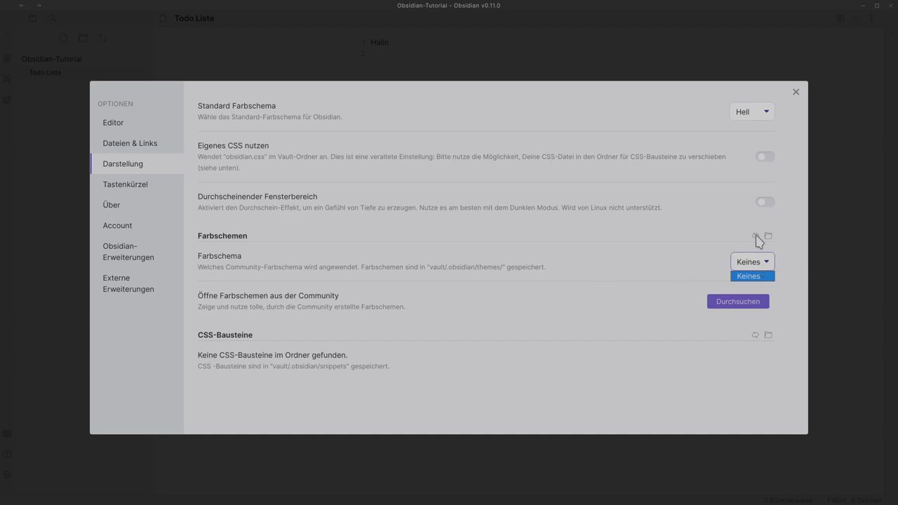
left_click(696, 256)
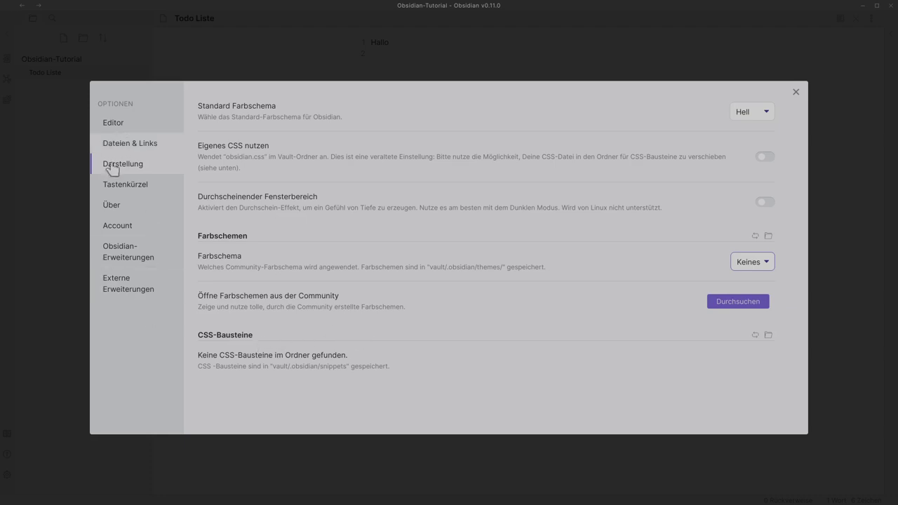
- Look through the Tastenkürzel list and the Über and Account settings pages
left_click(124, 187)
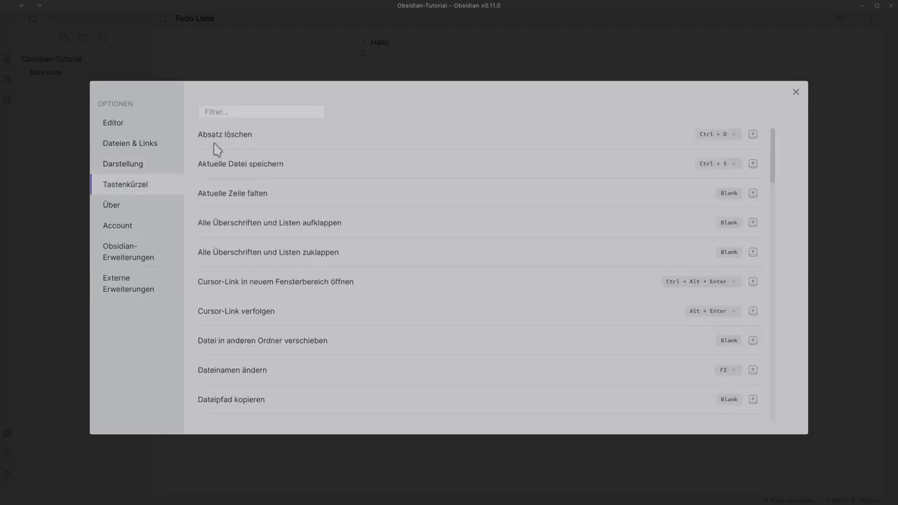
left_click(232, 113)
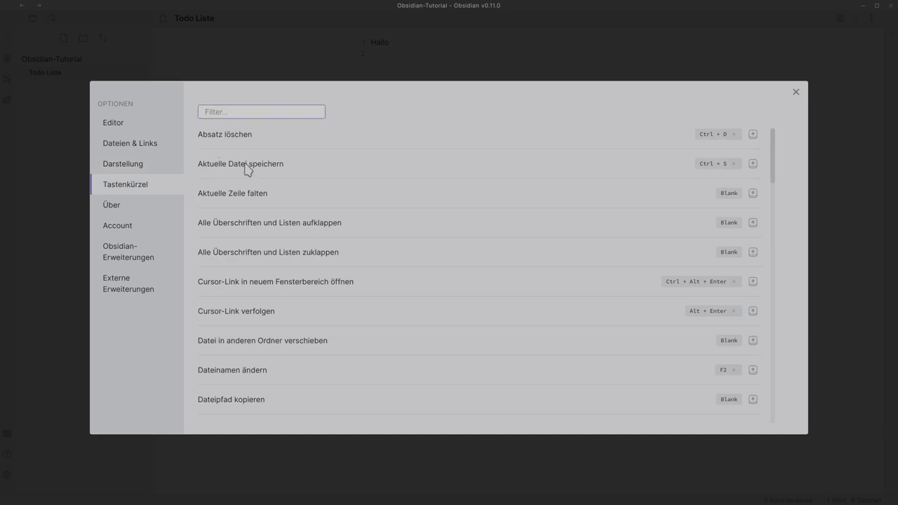
scroll(251, 209, "down", 3)
scroll(250, 209, "up", 3)
scroll(279, 234, "down", 6)
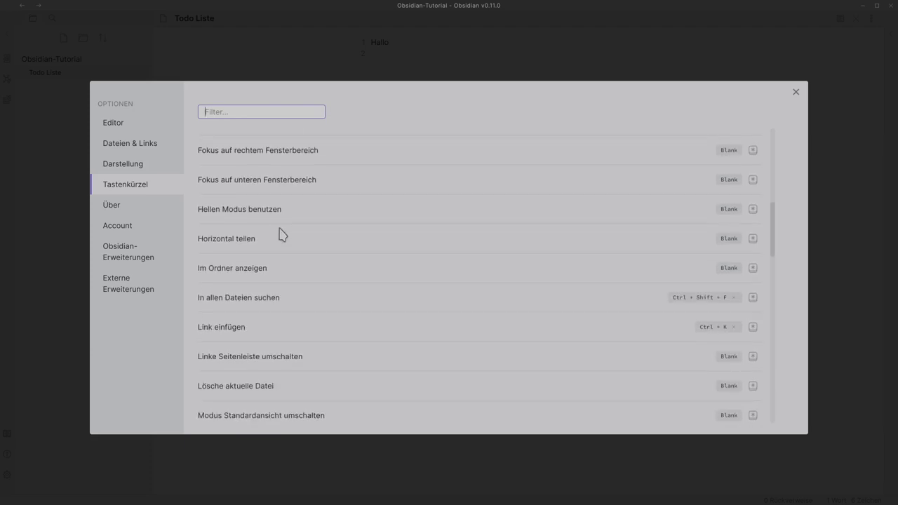
scroll(278, 234, "down", 1)
left_click(117, 209)
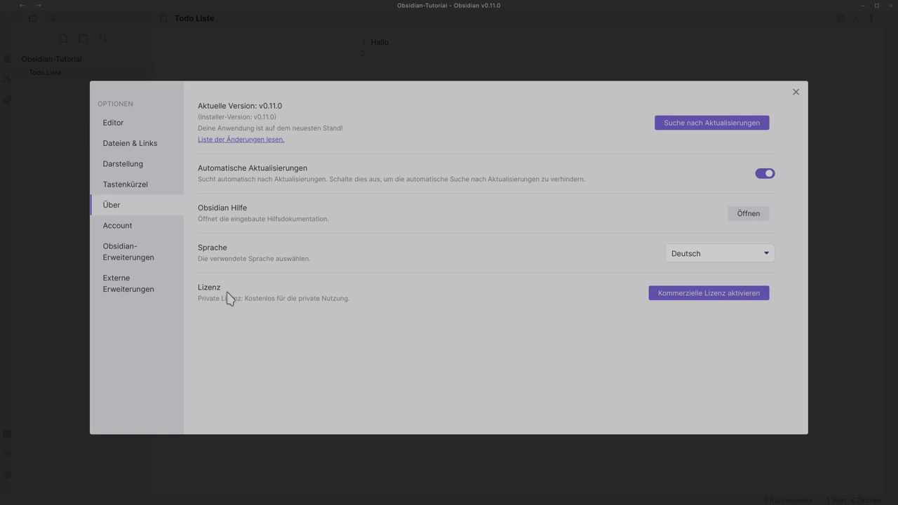
left_click(142, 232)
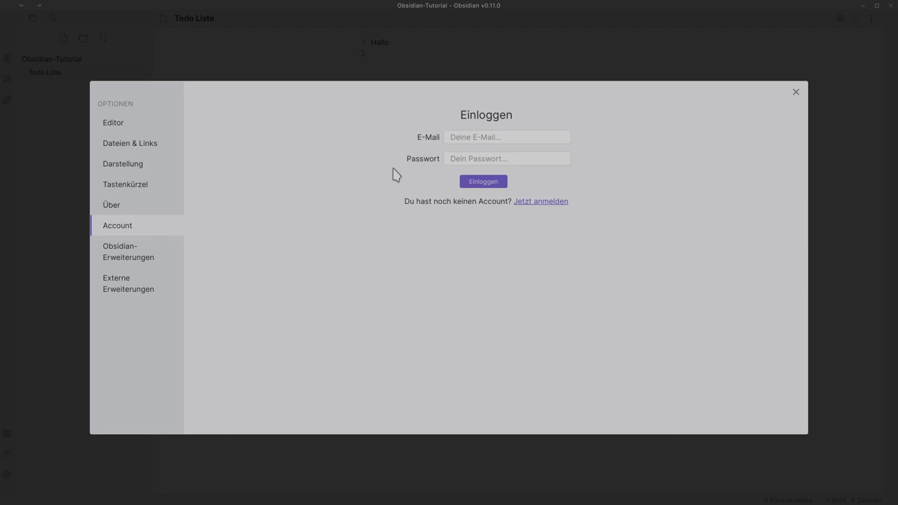
- Turn on the Tag-Bereich, Seitenvorschau and Mit Stern options in Obsidian-Erweiterungen
left_click(119, 251)
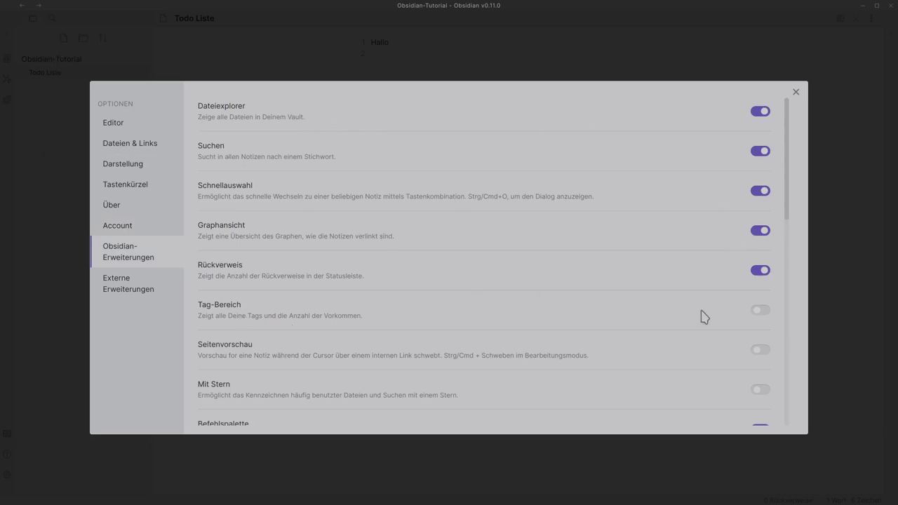
left_click(755, 310)
left_click(759, 350)
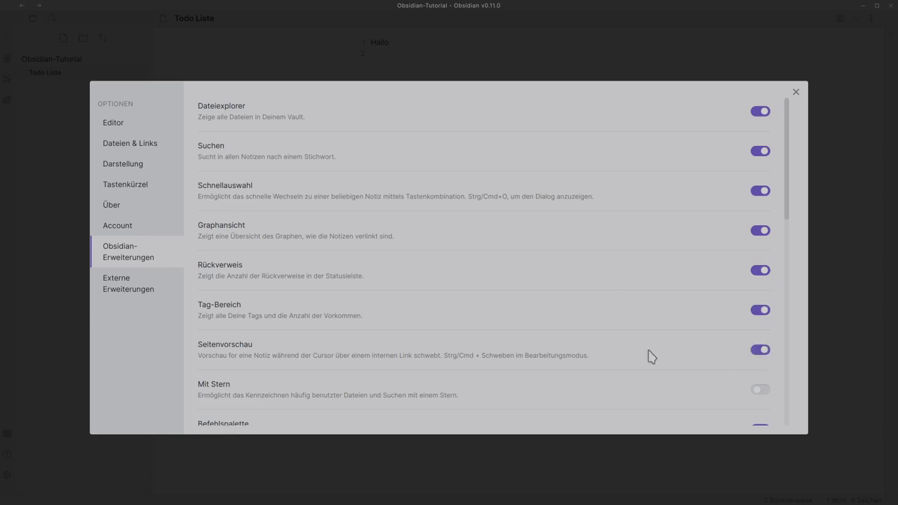
scroll(647, 354, "down", 2)
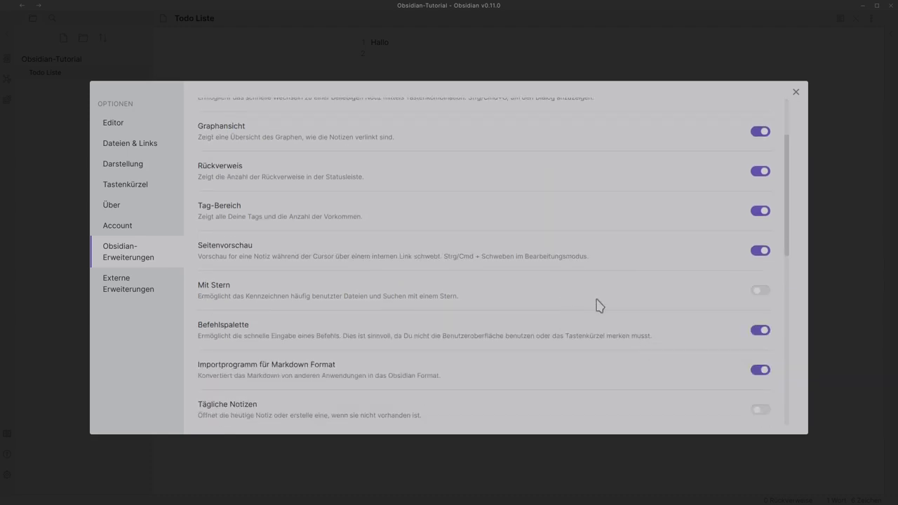
left_click(759, 292)
- Try turning on the Vorlagen extension and switch it off again
scroll(547, 293, "down", 2)
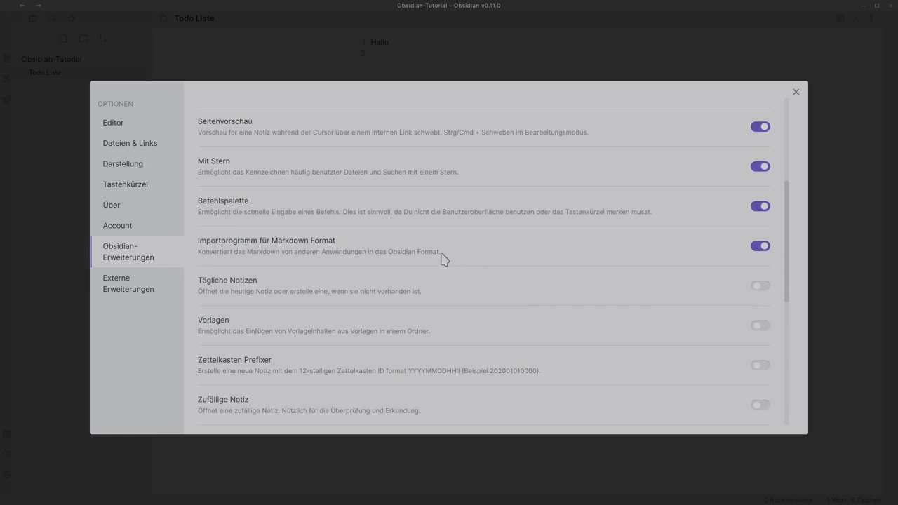
scroll(441, 259, "down", 1)
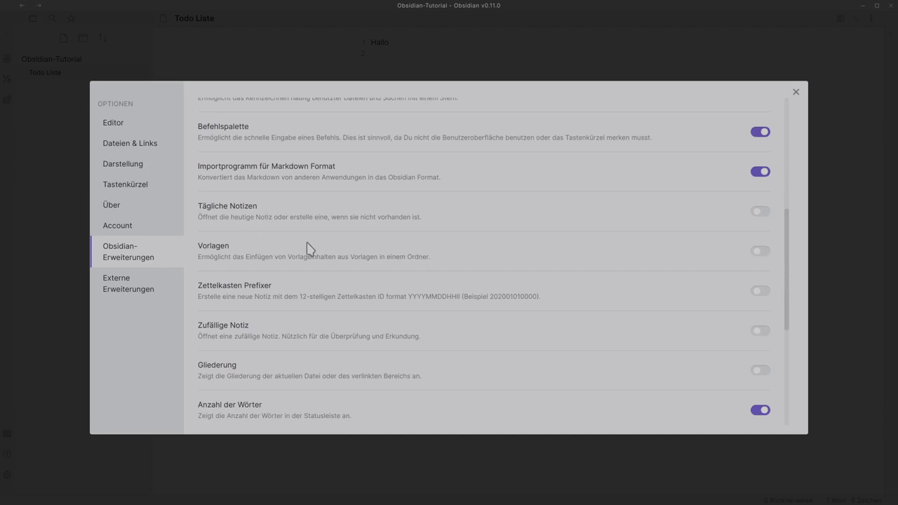
left_click(760, 251)
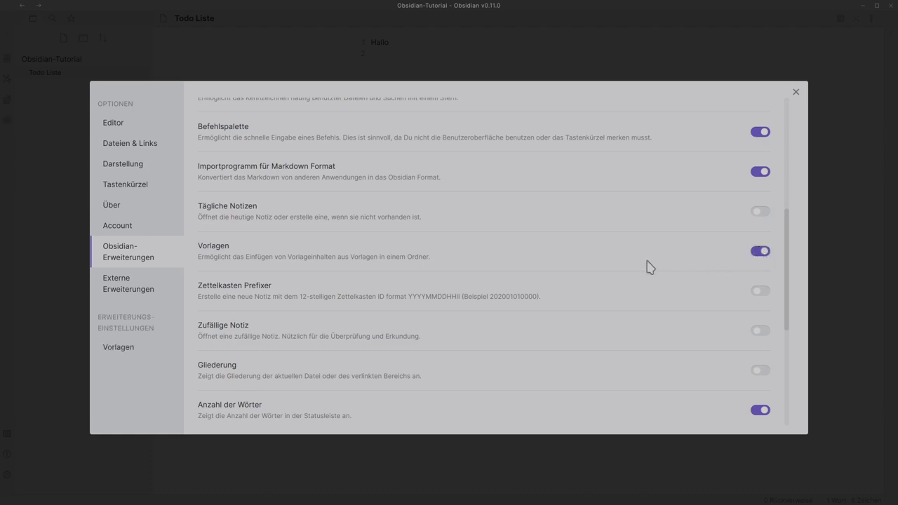
left_click(762, 254)
left_click(758, 252)
left_click(761, 253)
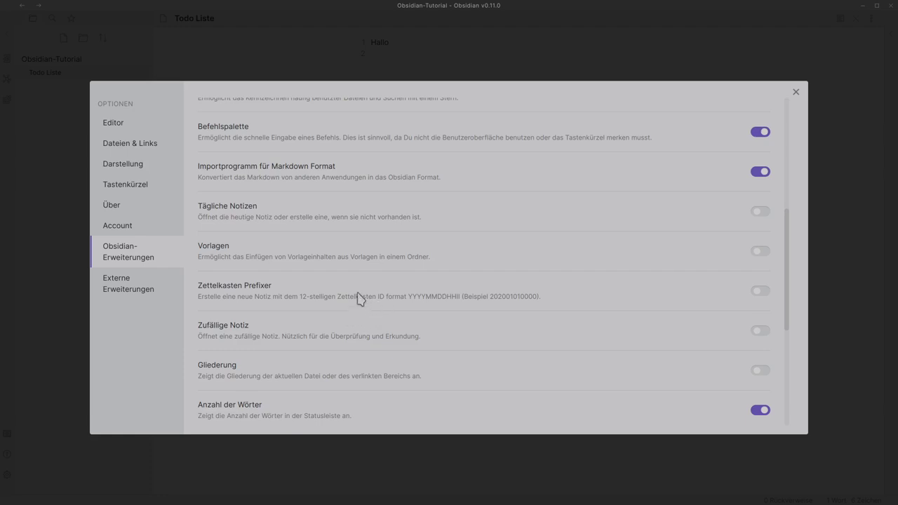
- Turn on the Gliederung extension
scroll(358, 282, "down", 2)
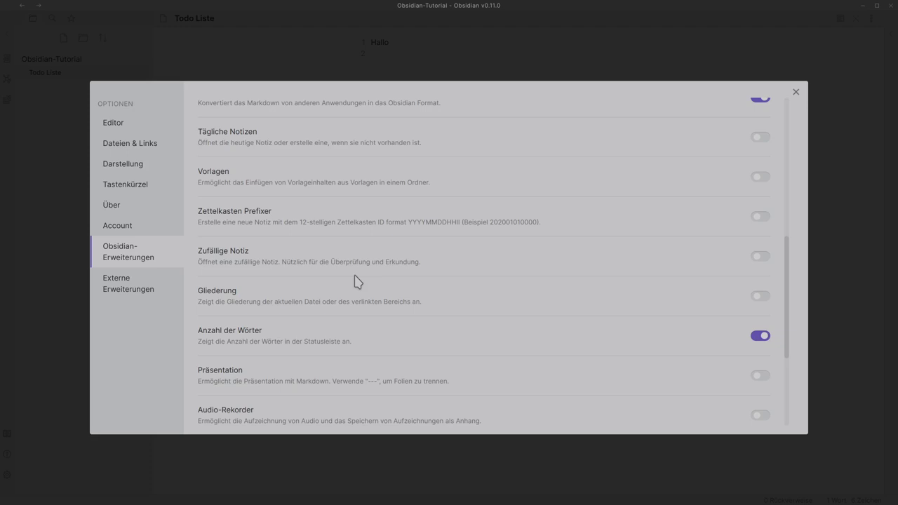
left_click(765, 299)
scroll(578, 346, "down", 2)
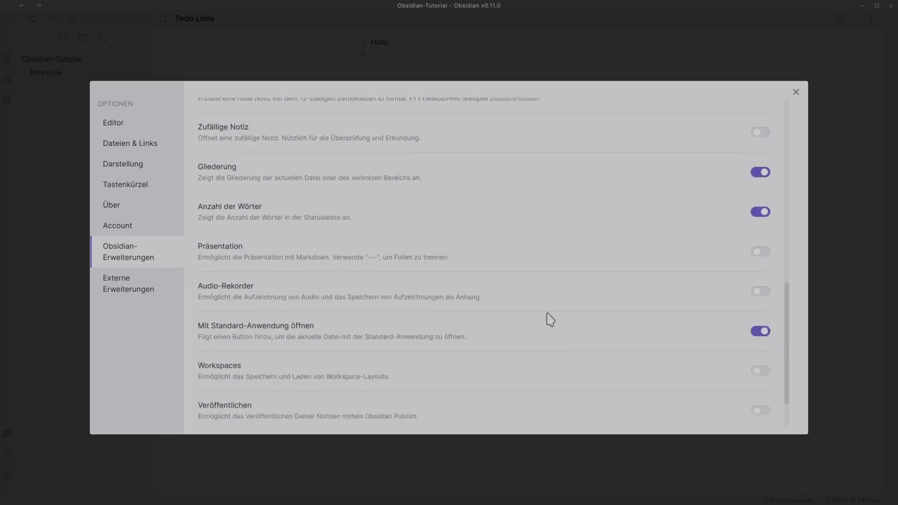
- Turn on the Präsentation extension
left_click(767, 253)
- Try turning on the Workspaces extension and switch it off again
scroll(612, 295, "down", 1)
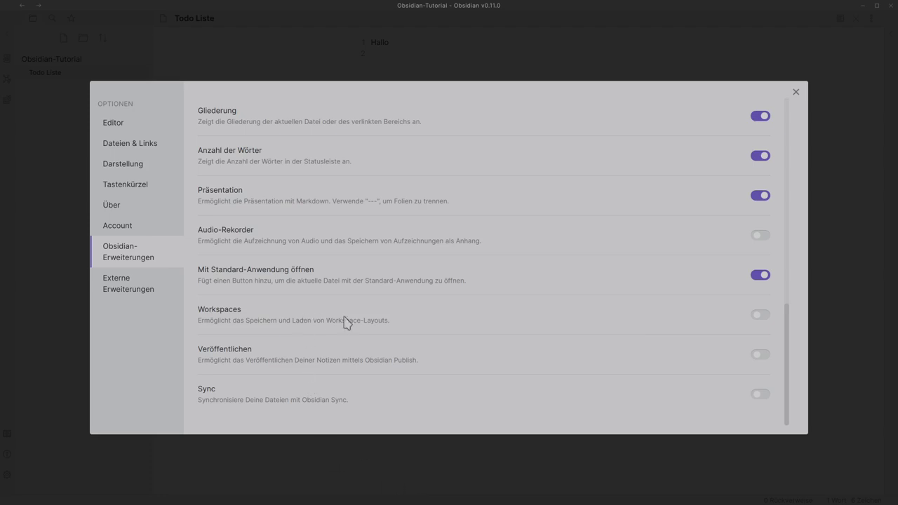
left_click(764, 316)
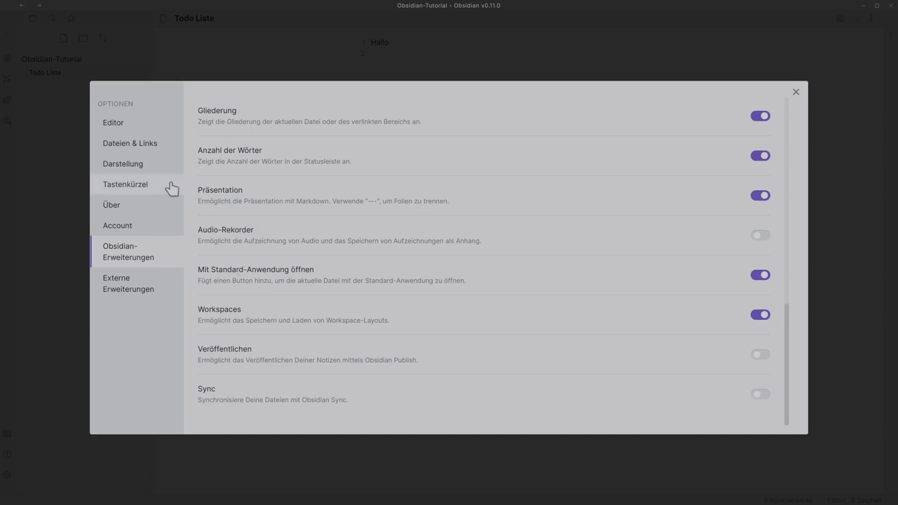
left_click(762, 316)
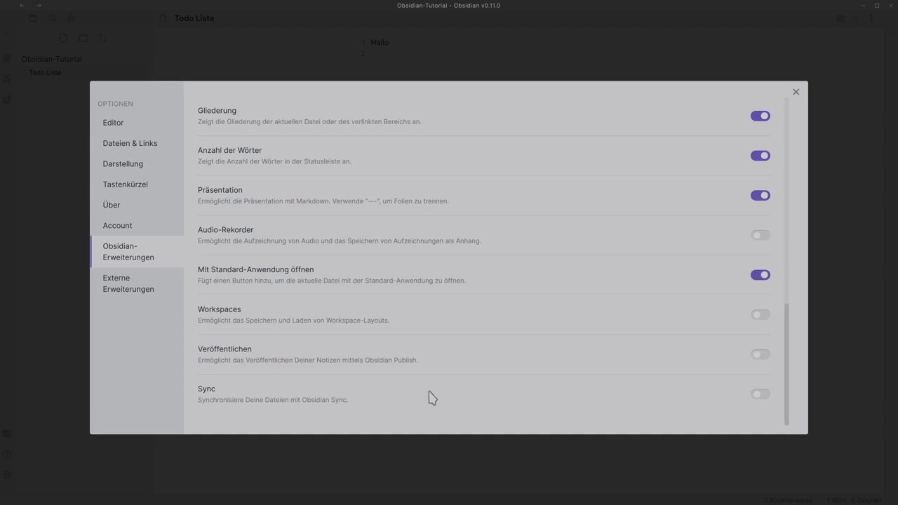
- Deactivate Sicherer Modus for the Externe Erweiterungen and confirm allowing third-party extensions
left_click(160, 289)
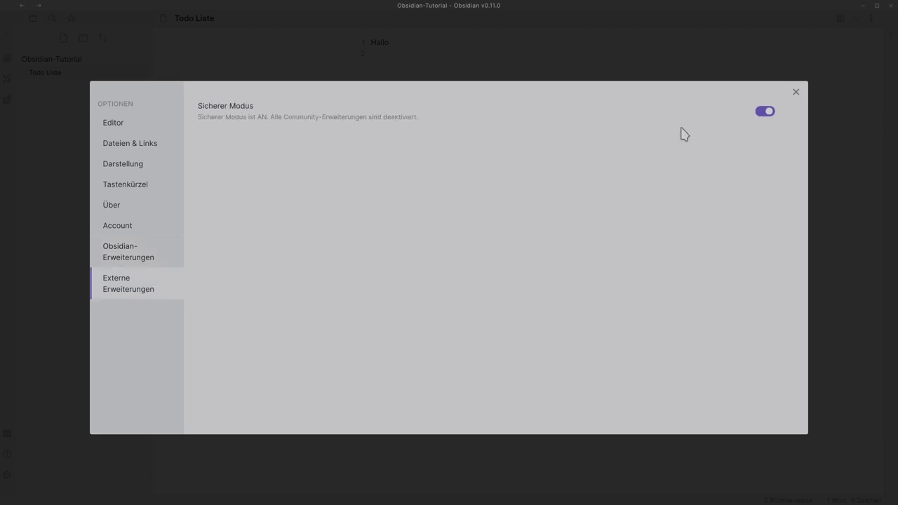
left_click(765, 111)
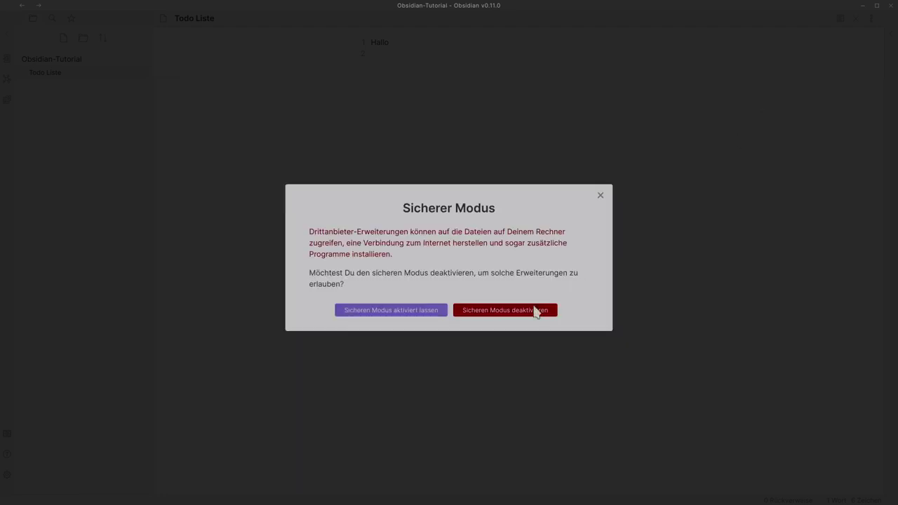
left_click(489, 313)
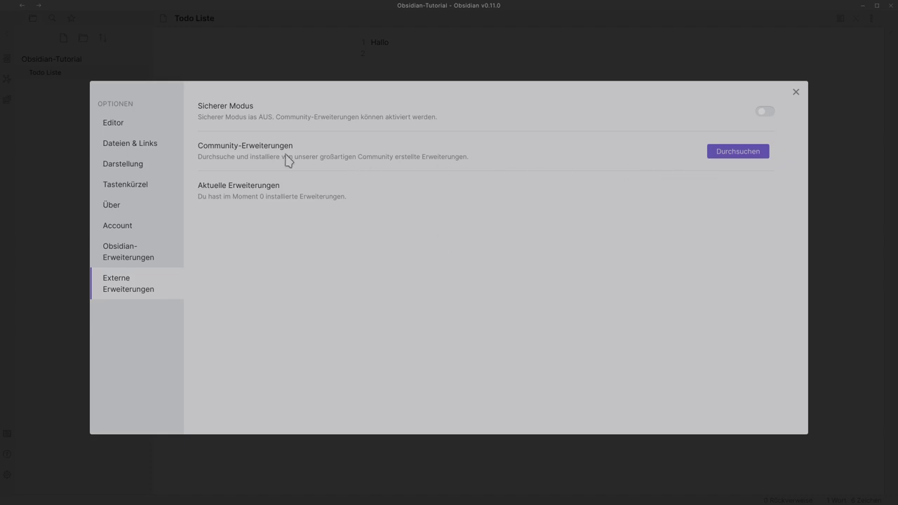
- Browse the Community-Erweiterungen and look through the description of the Calendar extension
left_click(746, 153)
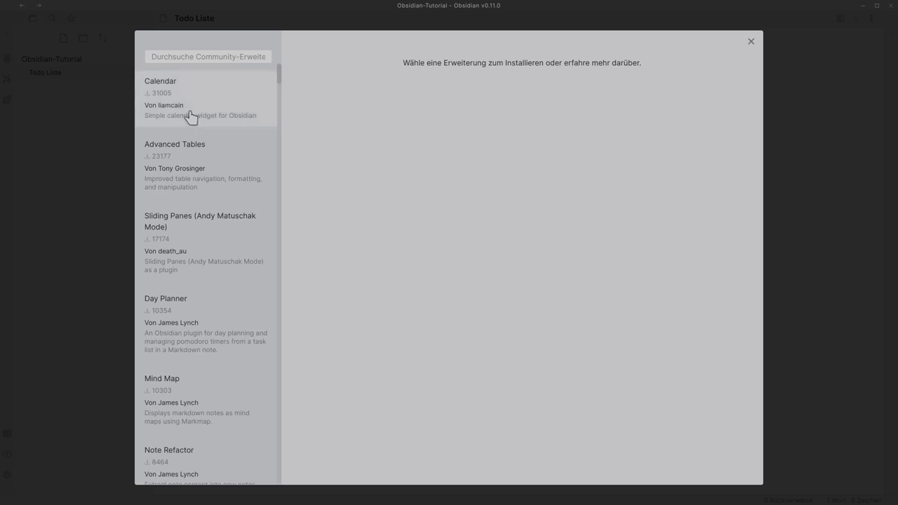
left_click(191, 116)
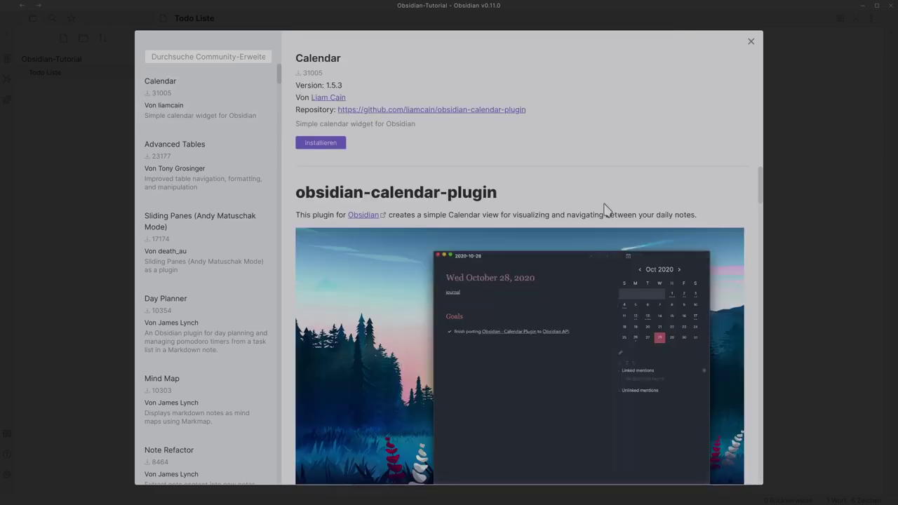
scroll(600, 200, "down", 3)
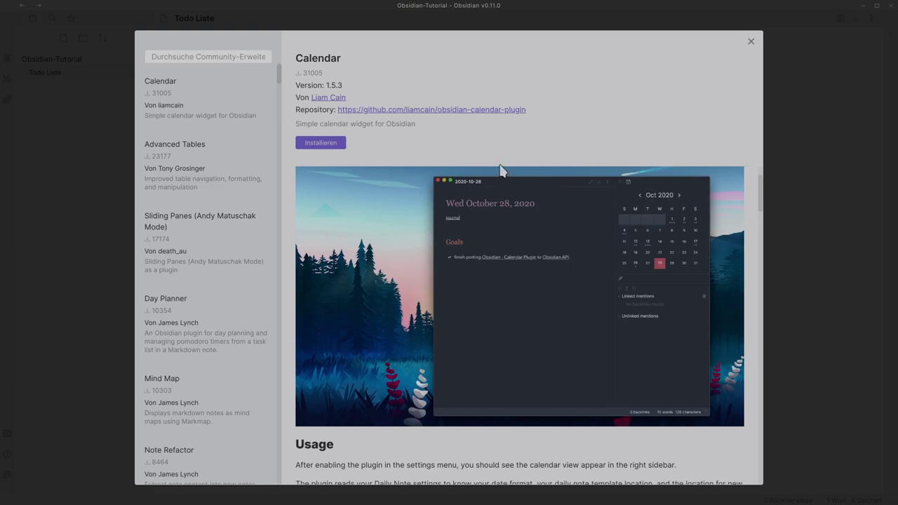
left_click(751, 43)
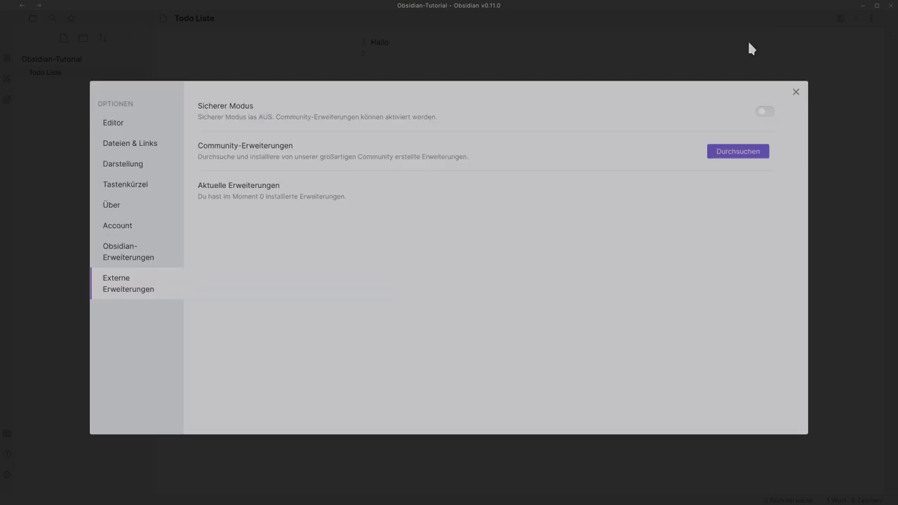
- Turn Sicherer Modus back on and close the settings
left_click(763, 112)
left_click(796, 93)
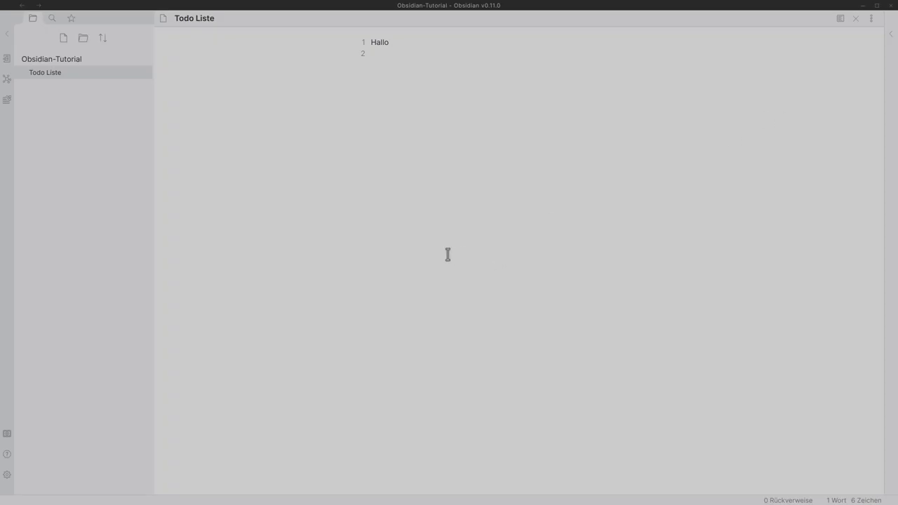
- Turn off Lesbare Zeilenlänge in the Editor settings and return to the Todo Liste note
left_click(68, 79)
left_click(18, 476)
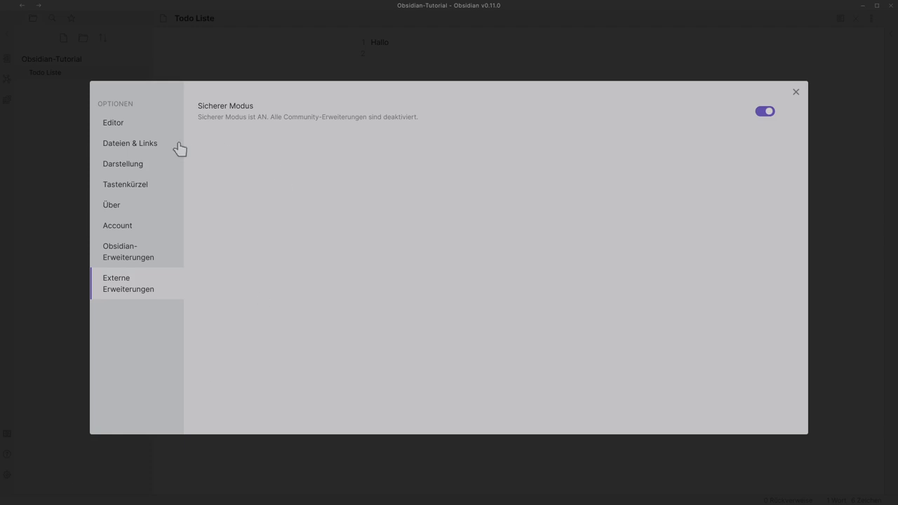
left_click(130, 130)
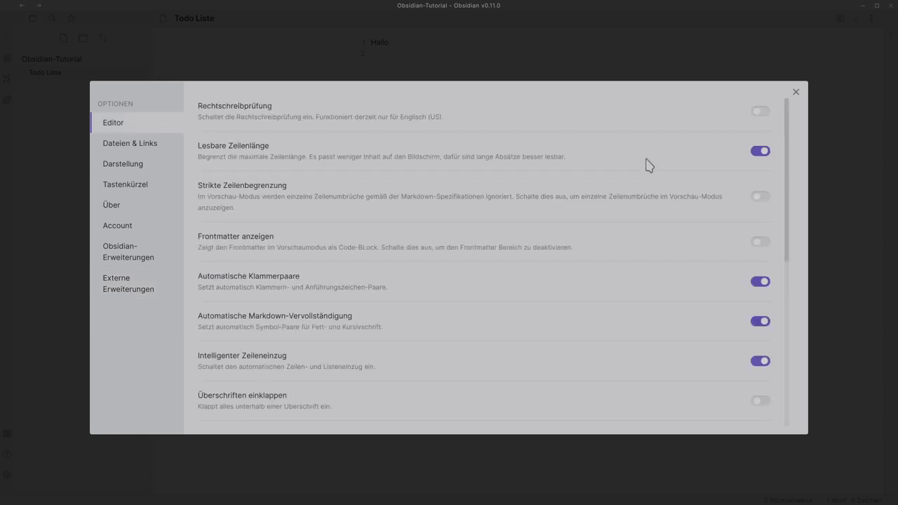
left_click(759, 151)
left_click(795, 93)
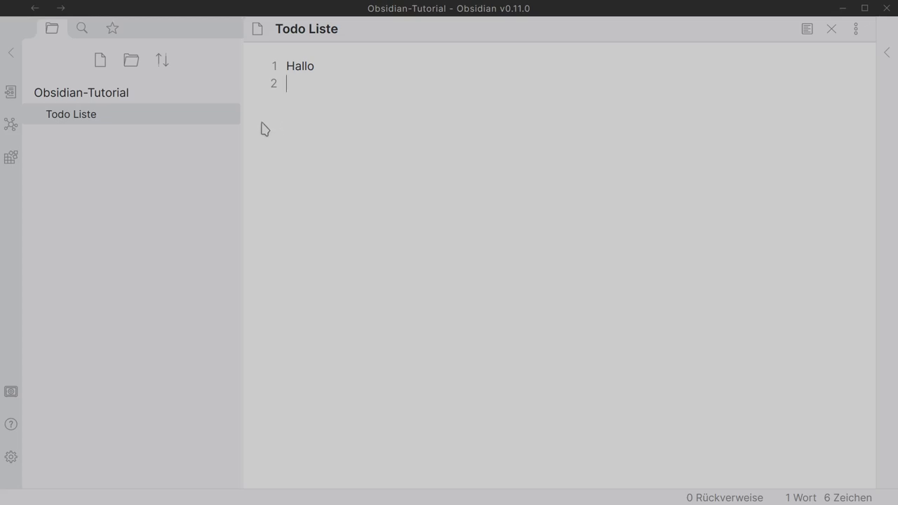
- Create a new note named Einkaufen in the Obsidian-Tutorial vault
left_click(102, 62)
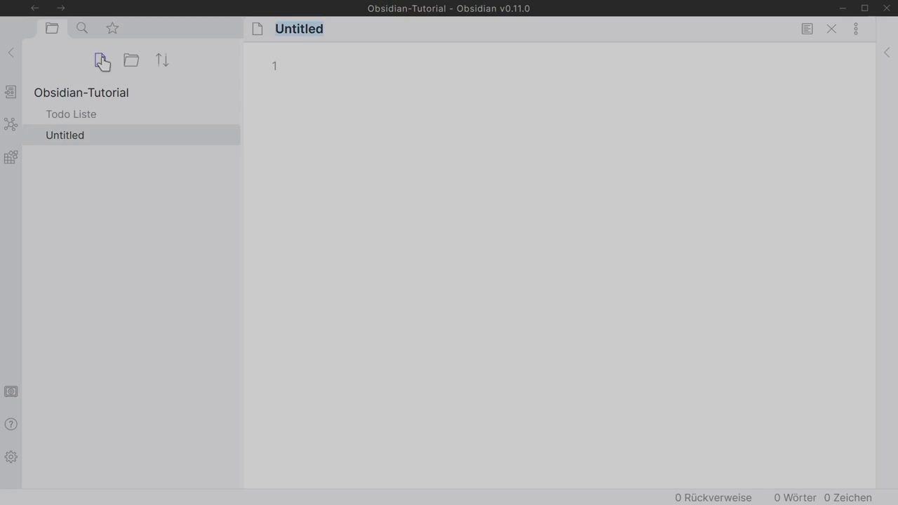
type("Einkaufen")
key("Return")
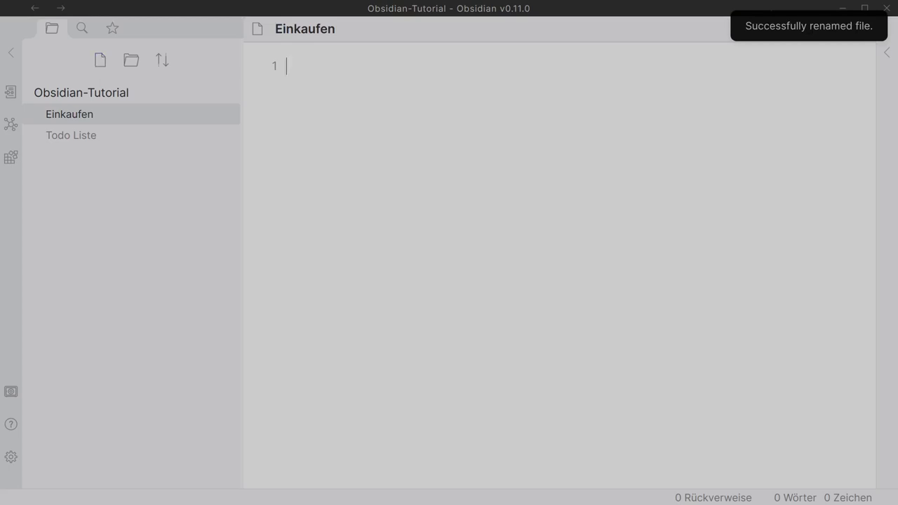
- Show the vault's directory in the Dolphin file manager and create a new folder in the Obsidian-Tutorial vault
key("super+e")
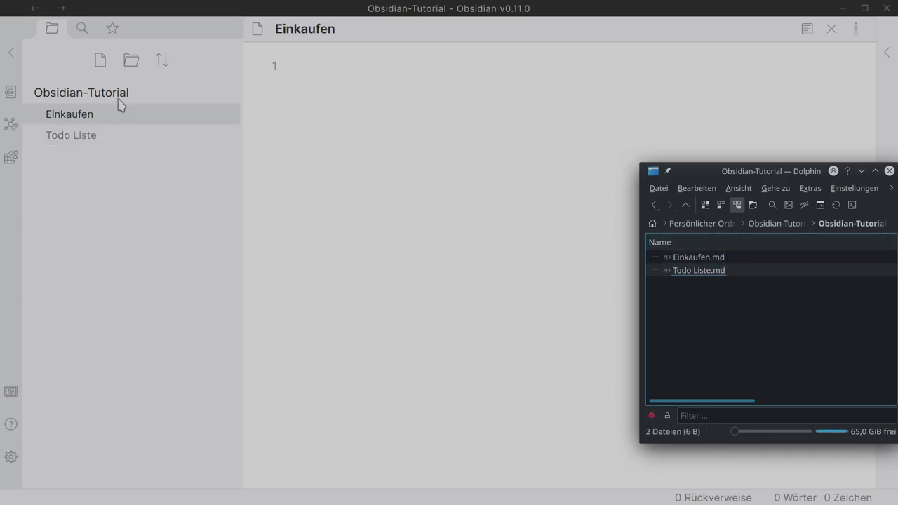
left_click(134, 62)
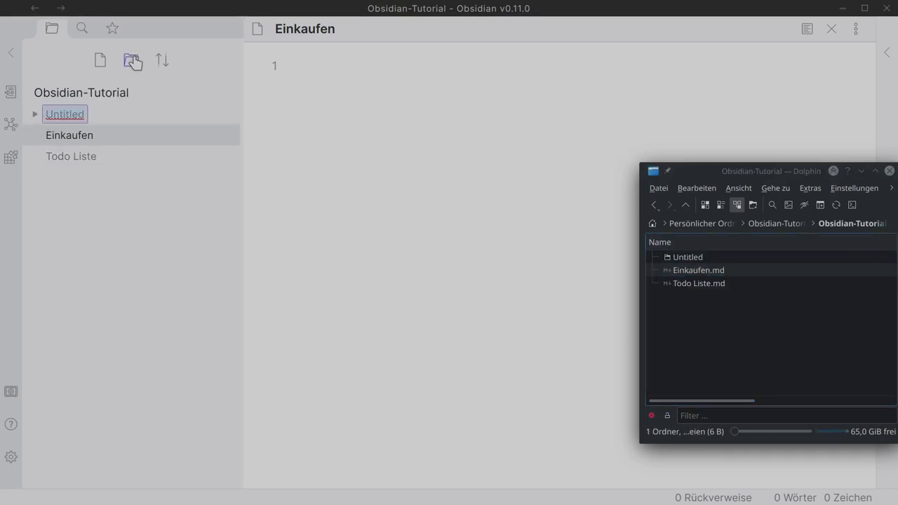